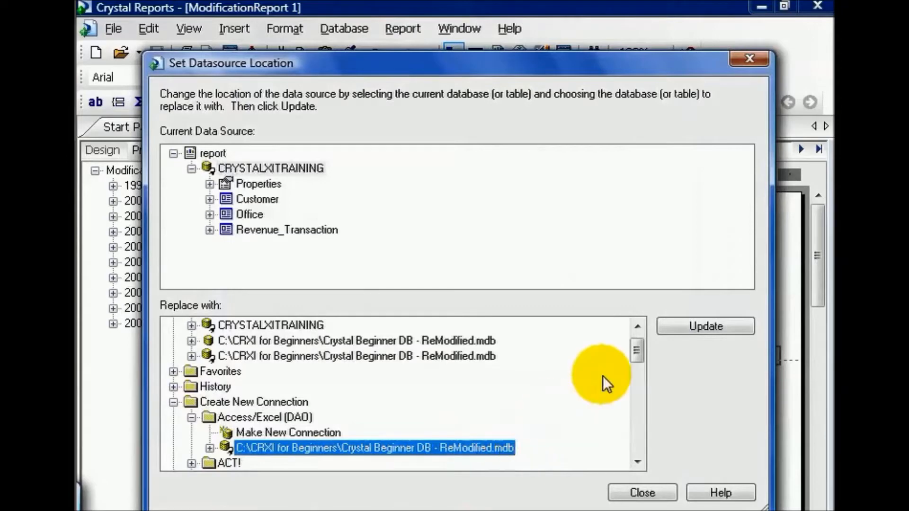
Update the CRYSTALXITRAINING source to Crystal Beginner DB - ReModified.mdb, mapping Client to ClientName and ClntNum to ClientNumber
click(684, 326)
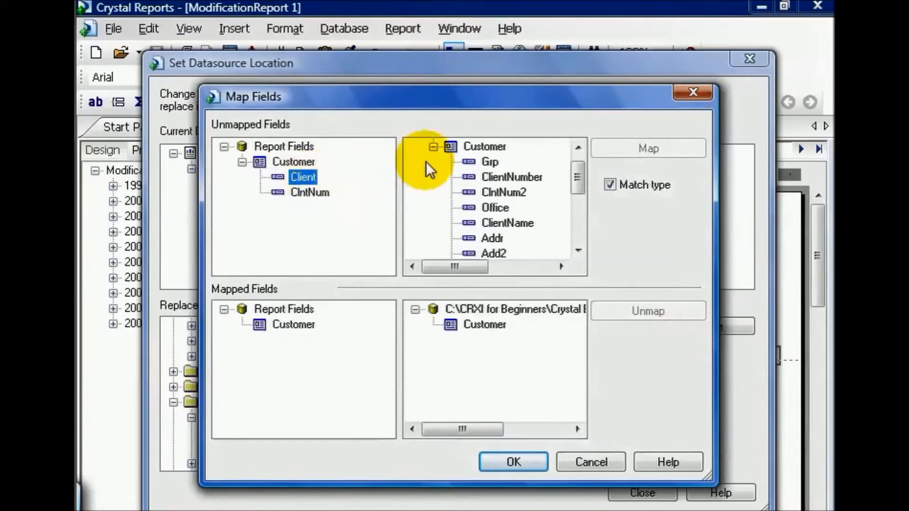
double_click(505, 224)
click(310, 179)
click(512, 177)
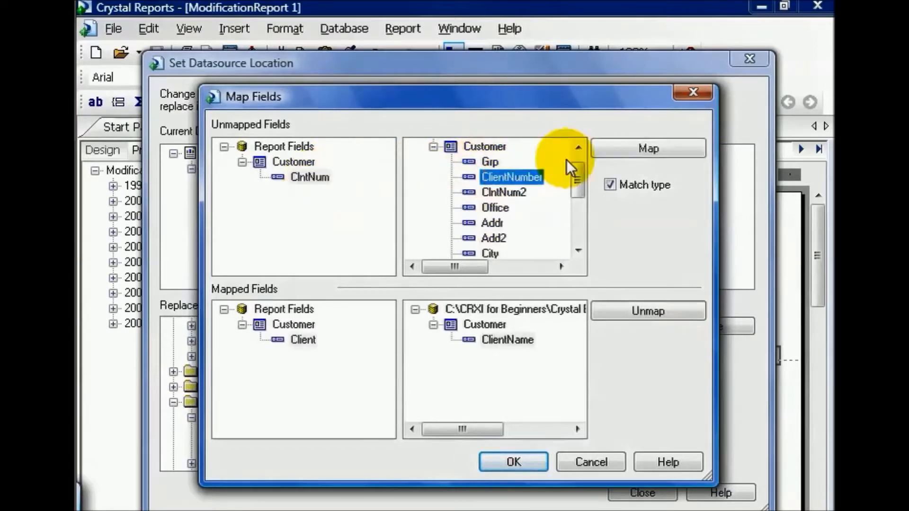
click(648, 149)
click(531, 458)
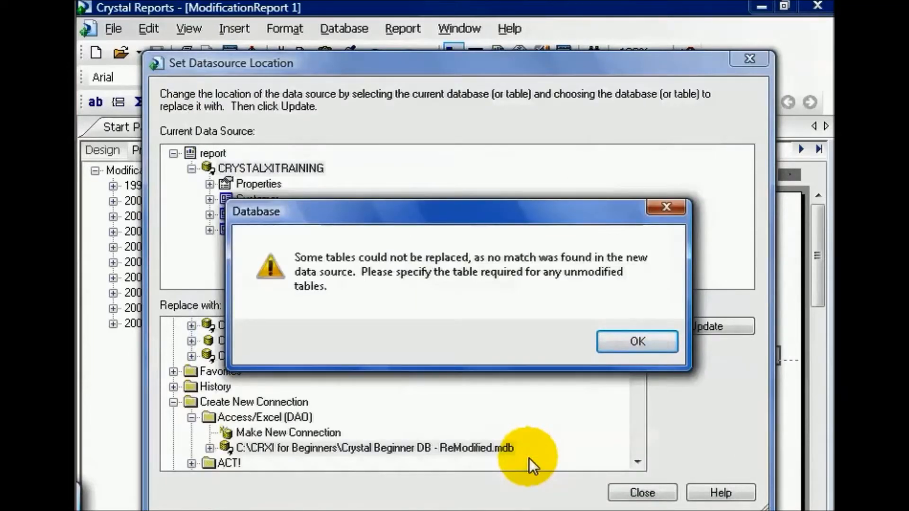
click(631, 339)
click(642, 493)
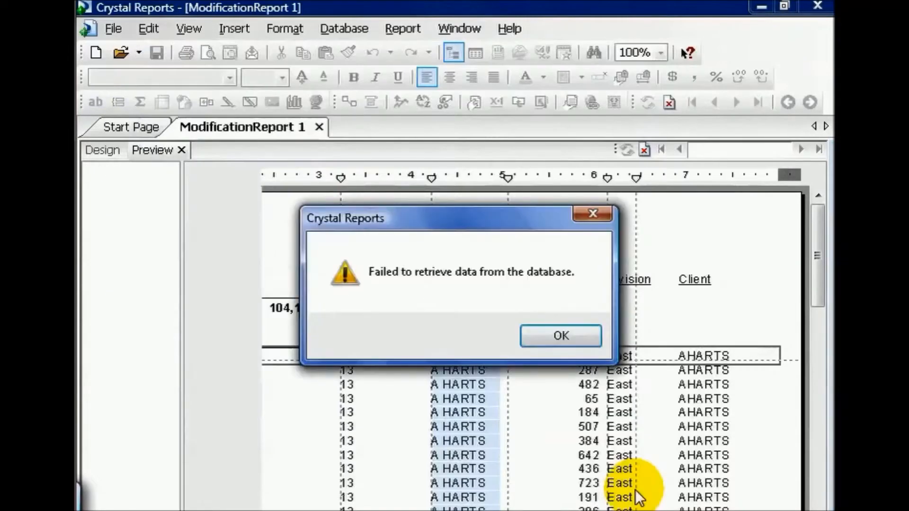
click(567, 334)
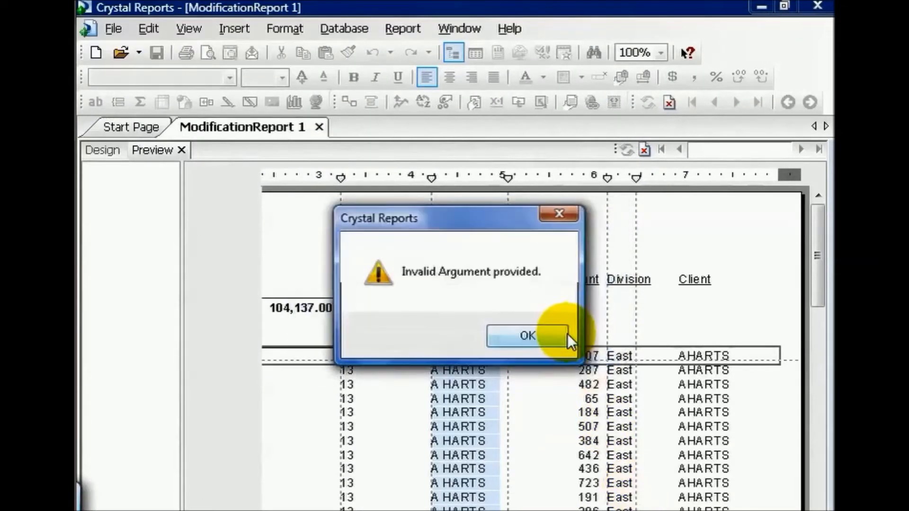
click(559, 336)
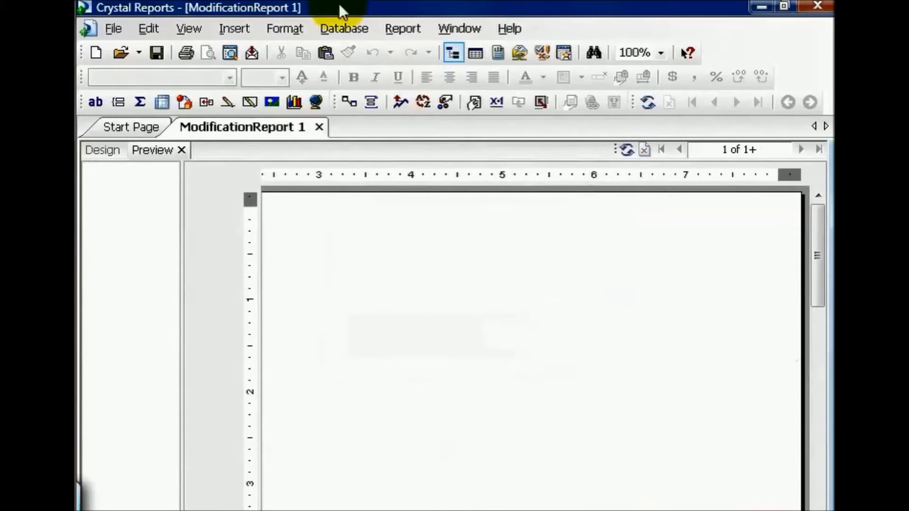
Replace the report's Revenue_Transaction table with the ReveTransaction table from Crystal Beginner DB - ReModified.mdb
click(350, 29)
click(354, 48)
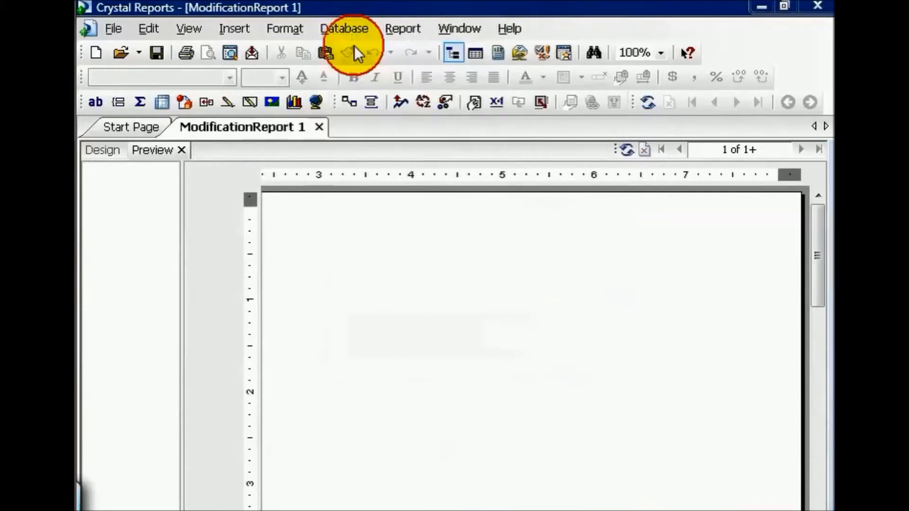
click(579, 225)
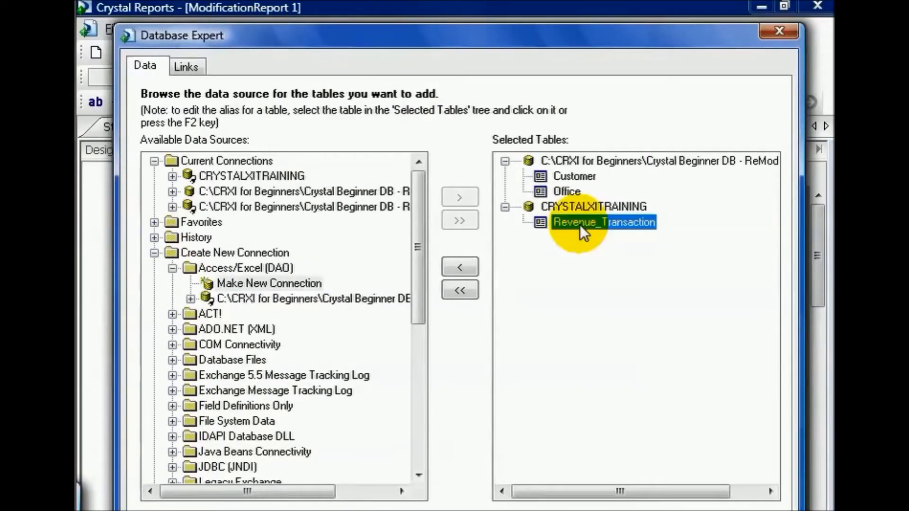
click(465, 264)
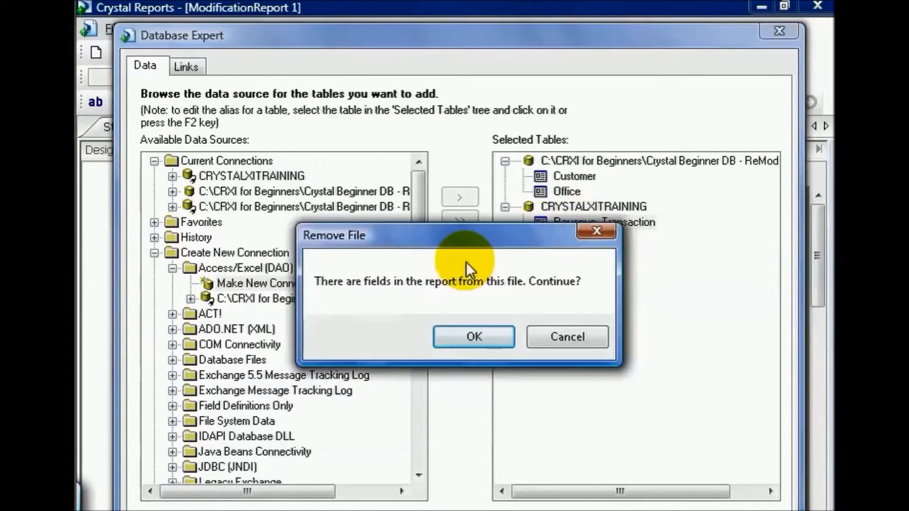
click(493, 336)
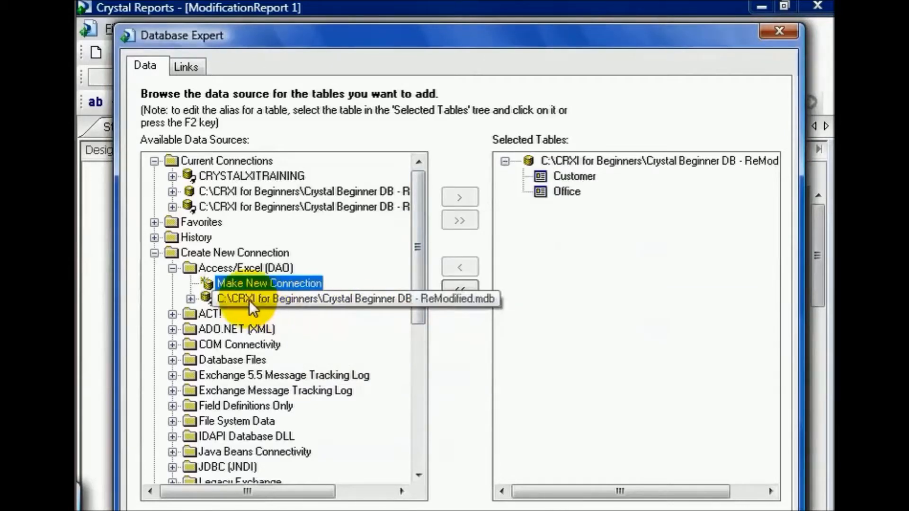
click(189, 300)
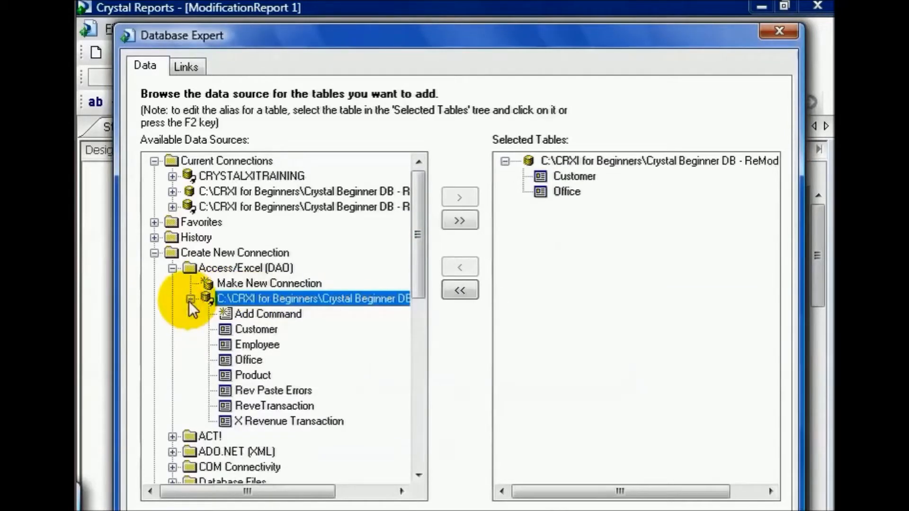
double_click(267, 403)
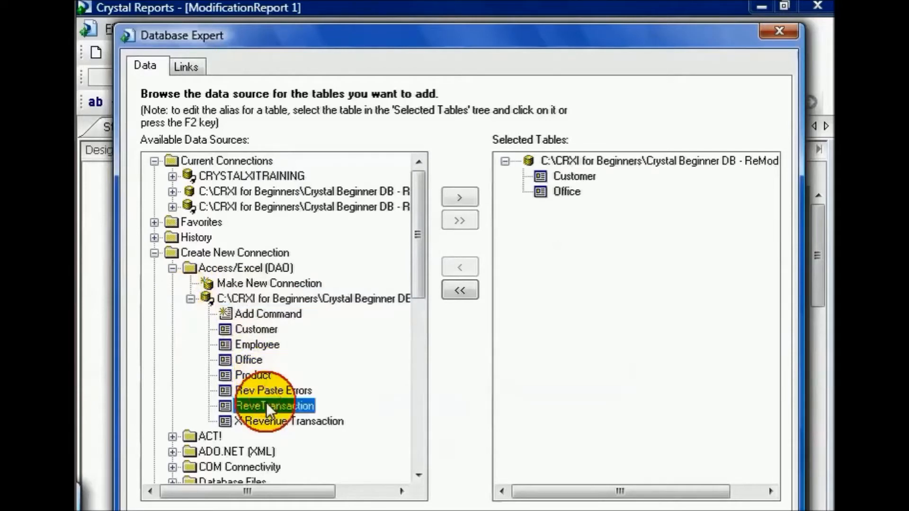
Place the ReveTransaction table beside Office in the link diagram, enlarge it, and clear all table links
click(189, 69)
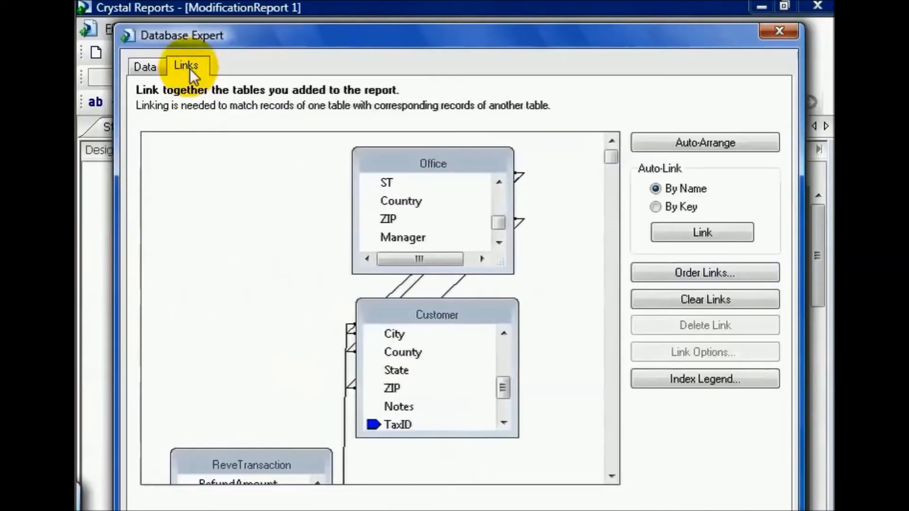
drag(256, 461, 240, 164)
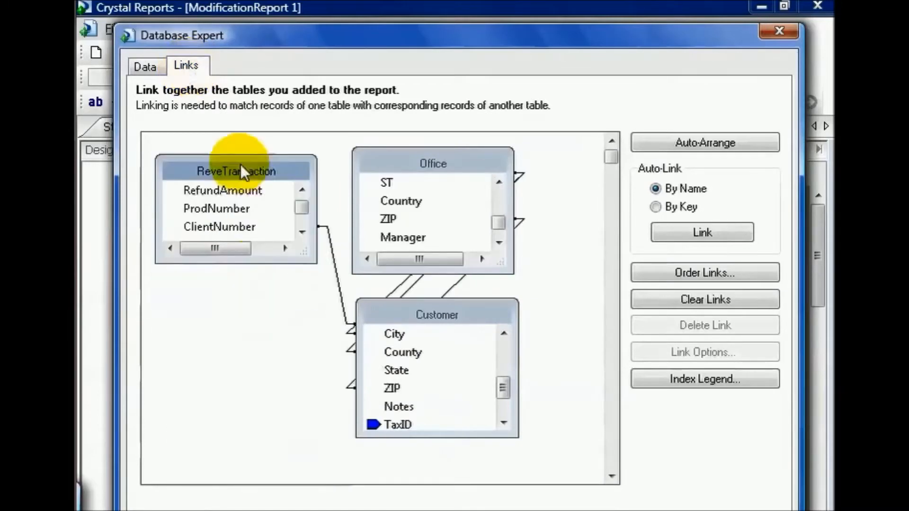
drag(261, 262, 253, 448)
click(688, 299)
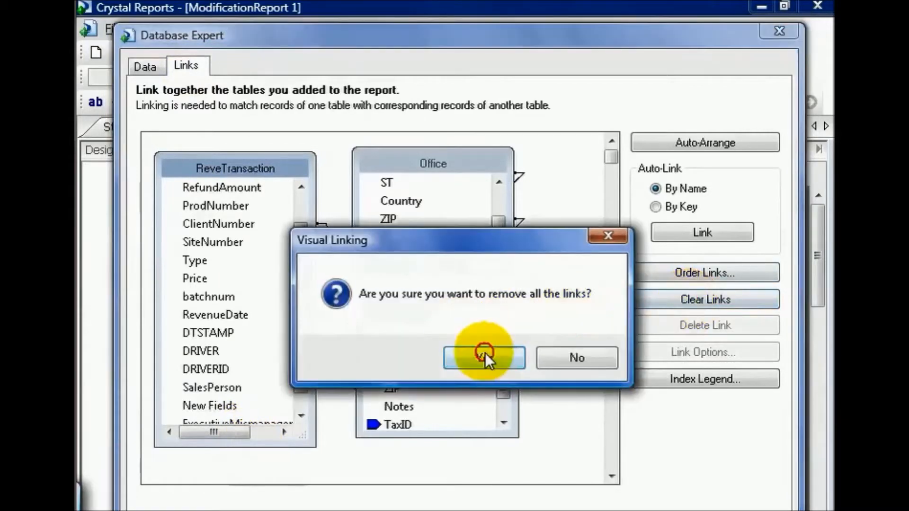
click(485, 353)
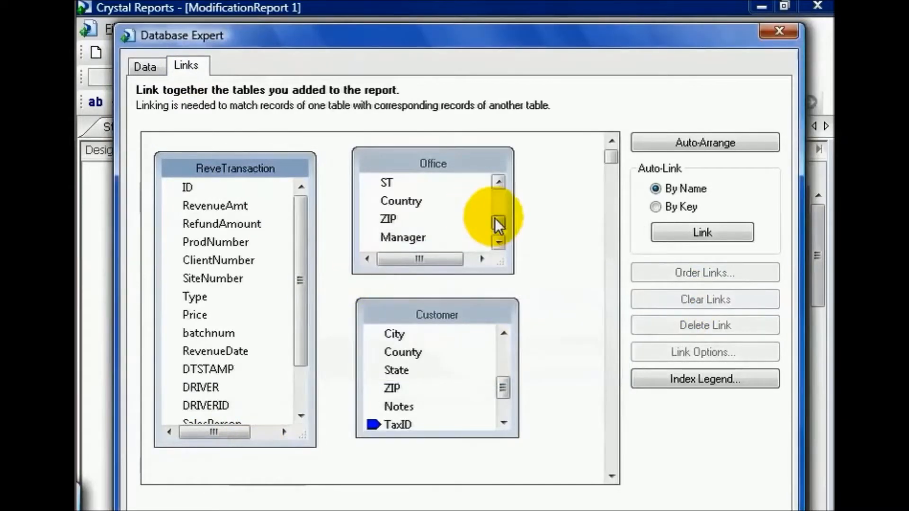
Link ReveTransaction's SiteNumber to Office's OfficeNum and its ClientNumber to Customer's ClientNumber, and refresh the report data
drag(497, 221, 501, 185)
drag(509, 392, 514, 354)
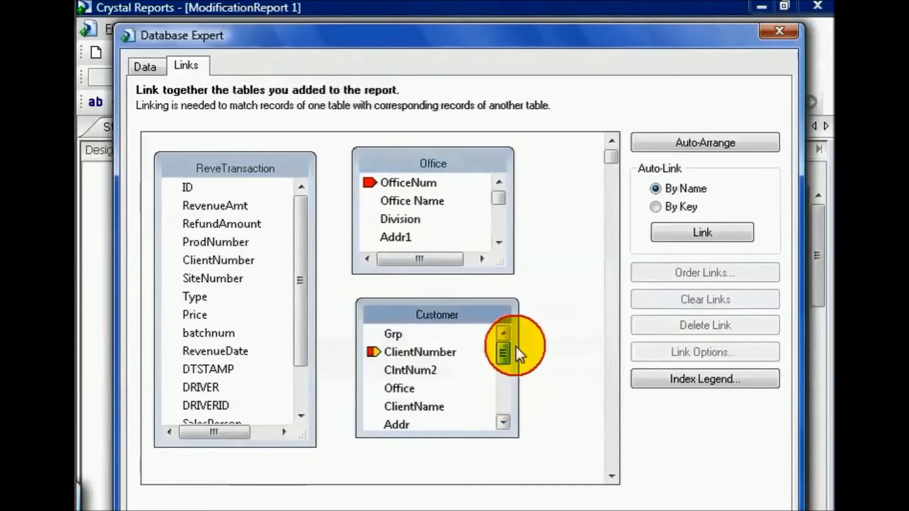
click(224, 278)
mouse_move(224, 278)
mouse_down()
mouse_move(319, 213)
mouse_move(393, 180)
mouse_up()
click(203, 261)
drag(203, 261, 407, 355)
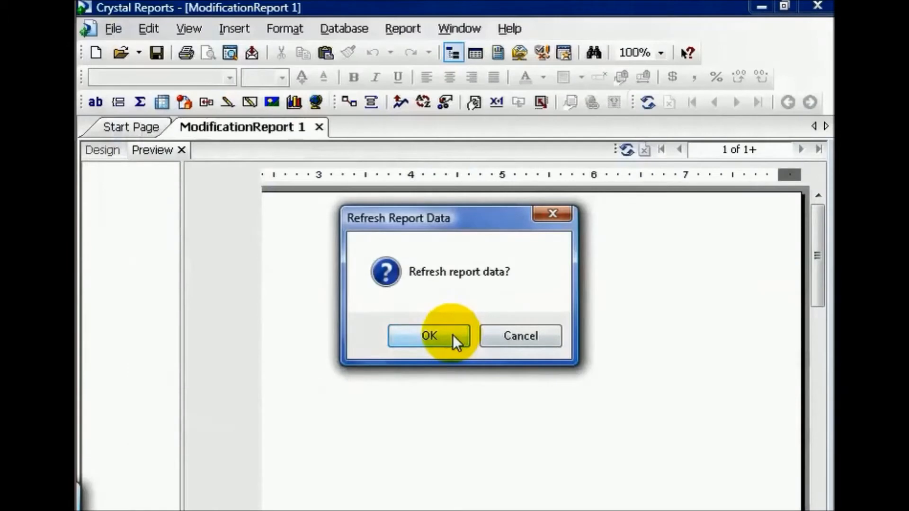
click(452, 335)
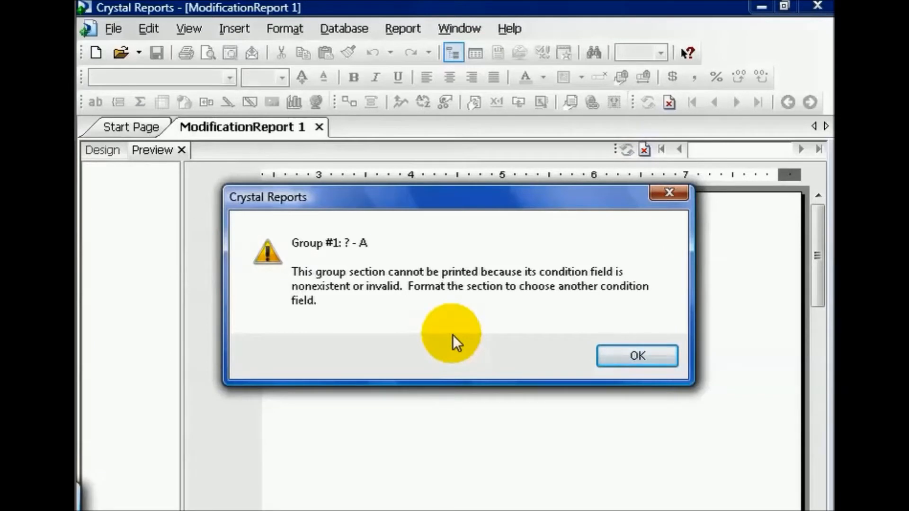
click(628, 354)
Open the group options of Group Header #1 in the report design and browse the fields for a new condition field
click(94, 149)
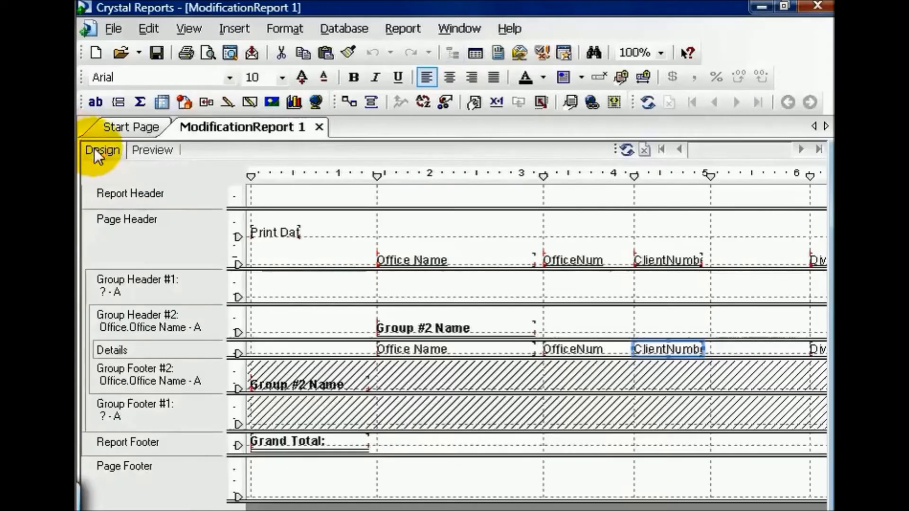
right_click(190, 290)
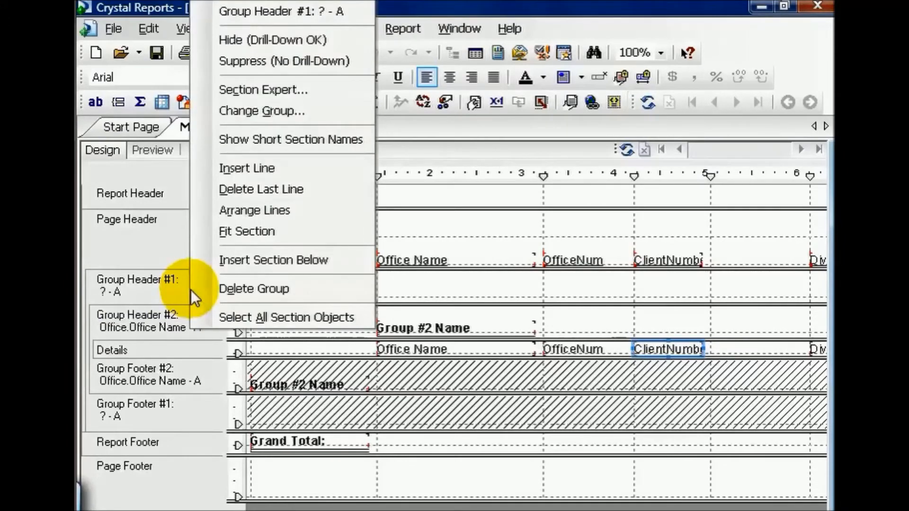
click(275, 117)
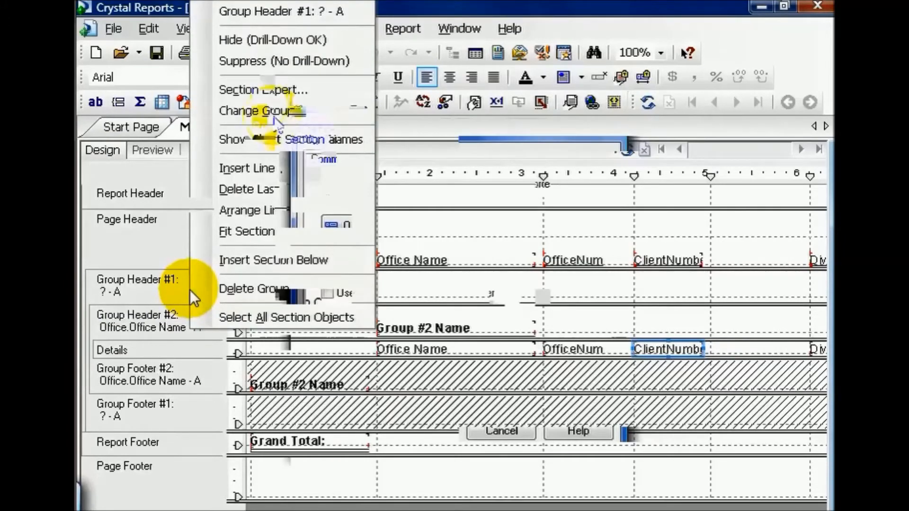
click(571, 349)
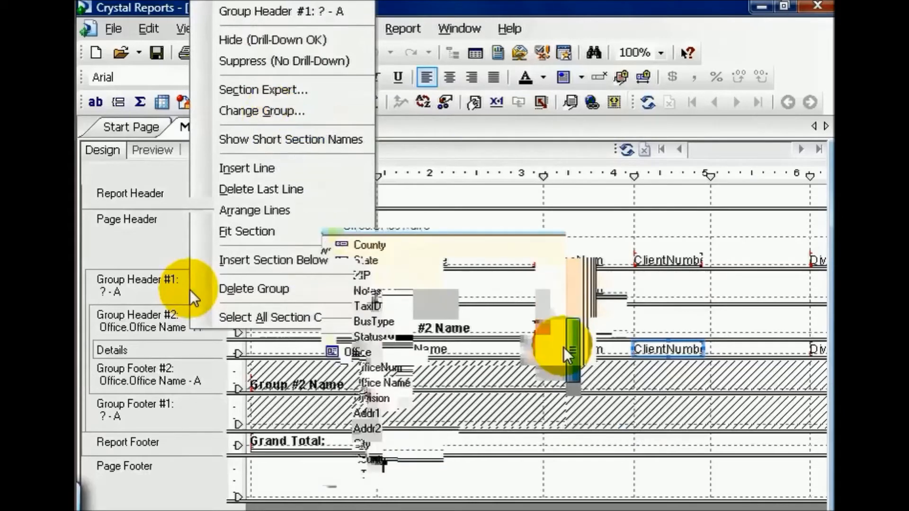